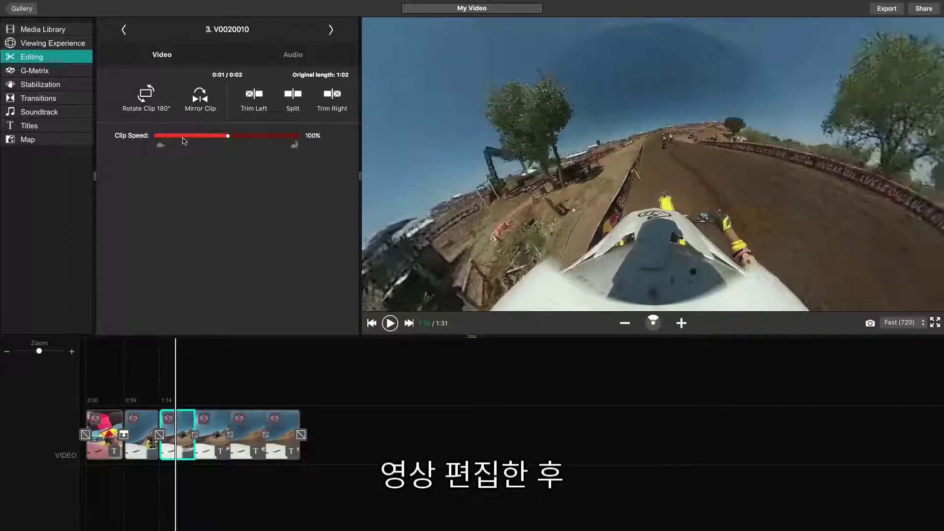
# Show the Viewing Experience panel with its 360° and HyperFrame options.
pyautogui.click(72, 43)
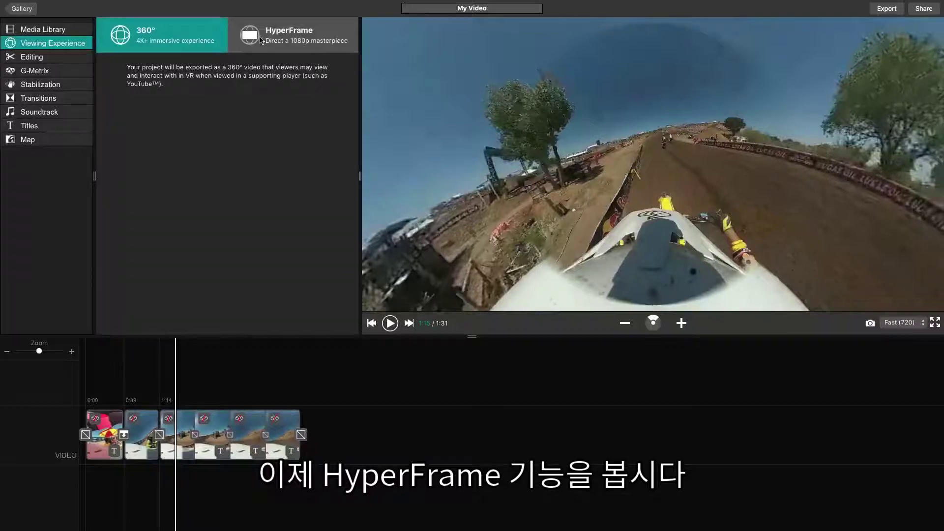
# Choose HyperFrame as the viewing experience and widen the timeline clips slightly.
pyautogui.click(261, 39)
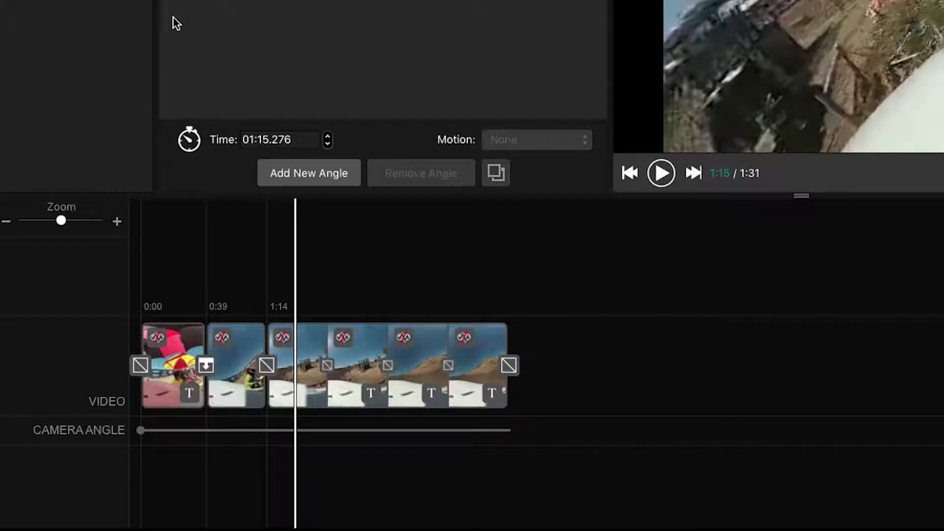
pyautogui.moveTo(61, 221)
pyautogui.mouseDown()
pyautogui.moveTo(82, 221)
pyautogui.moveTo(57, 222)
pyautogui.mouseUp()
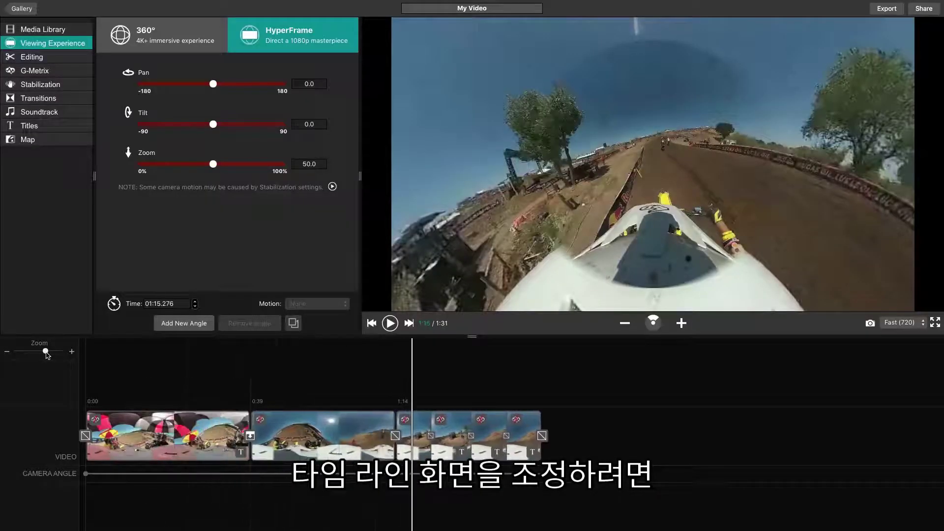
pyautogui.moveTo(37, 354)
pyautogui.mouseDown()
pyautogui.moveTo(27, 355)
pyautogui.moveTo(39, 355)
pyautogui.mouseUp()
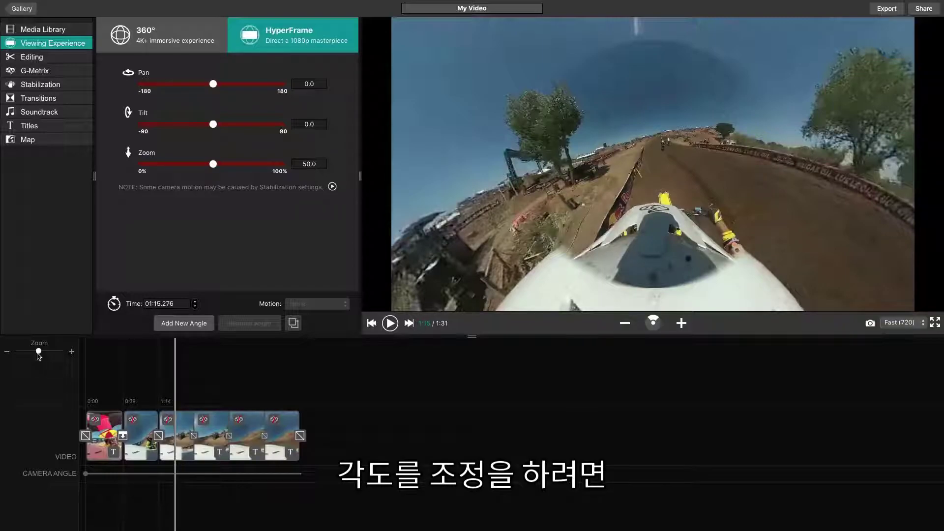
# Add a 0:00 camera angle on the umbrella crew at Pan -157, Tilt -15, Zoom 76.7.
pyautogui.click(87, 422)
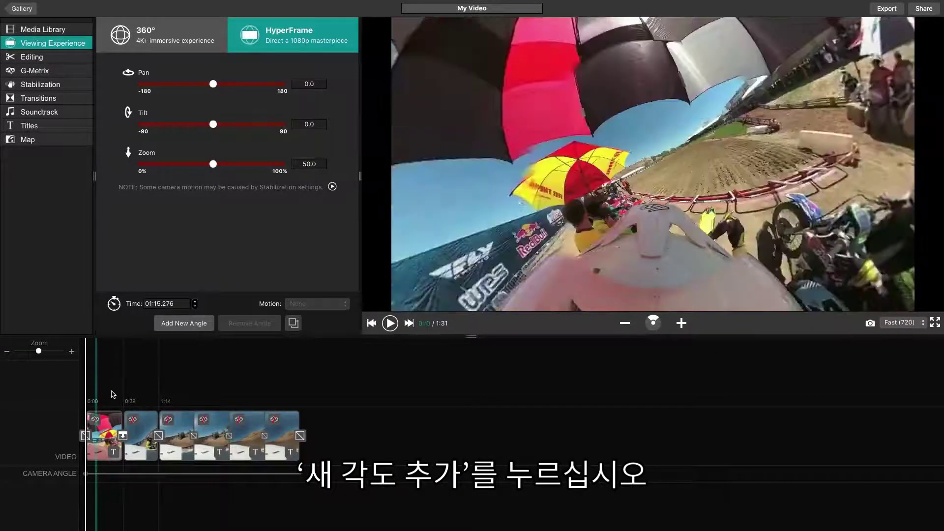
pyautogui.click(196, 323)
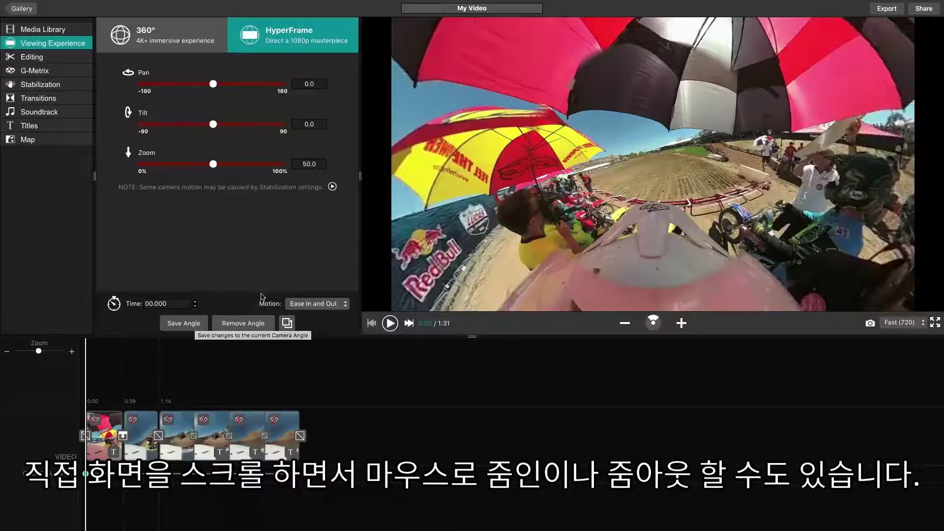
pyautogui.moveTo(437, 241); pyautogui.dragTo(807, 203)
pyautogui.scroll(5, 572, 215)
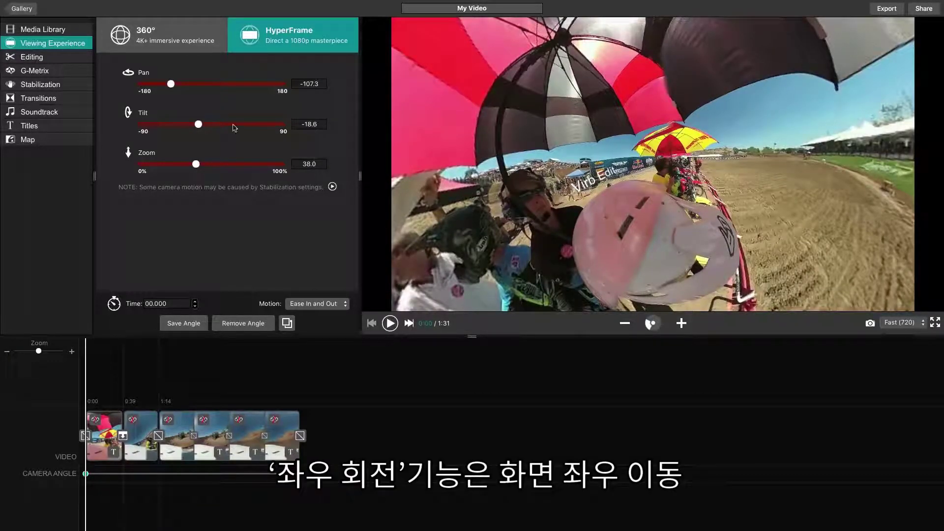
pyautogui.moveTo(171, 84); pyautogui.dragTo(153, 91)
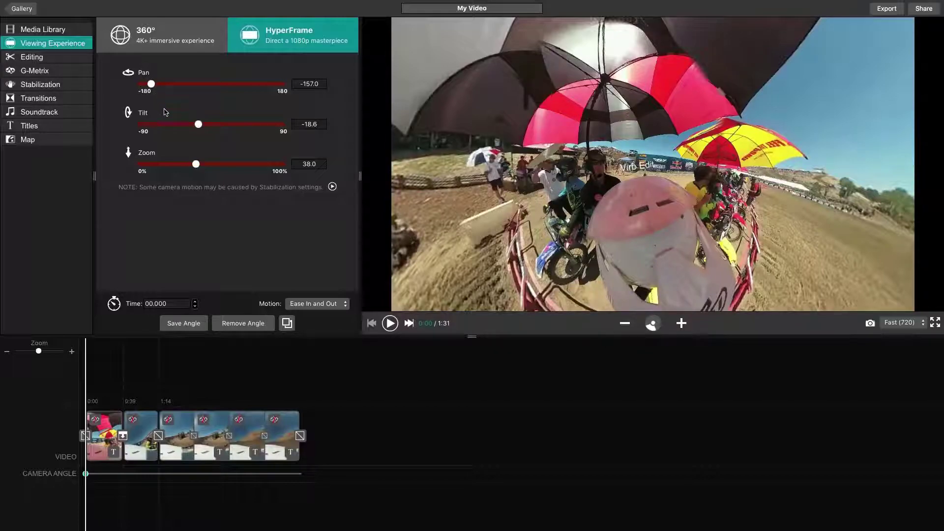
pyautogui.moveTo(197, 126); pyautogui.dragTo(201, 126)
pyautogui.moveTo(196, 164); pyautogui.dragTo(251, 170)
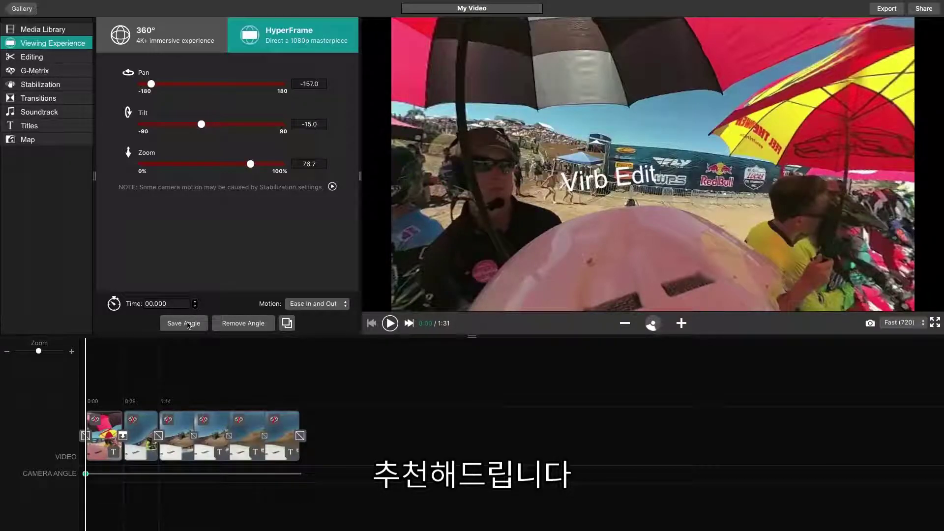
# Add a tiny planet camera angle at 0:57 with Zoom 0 and Tilt -90.
pyautogui.click(142, 379)
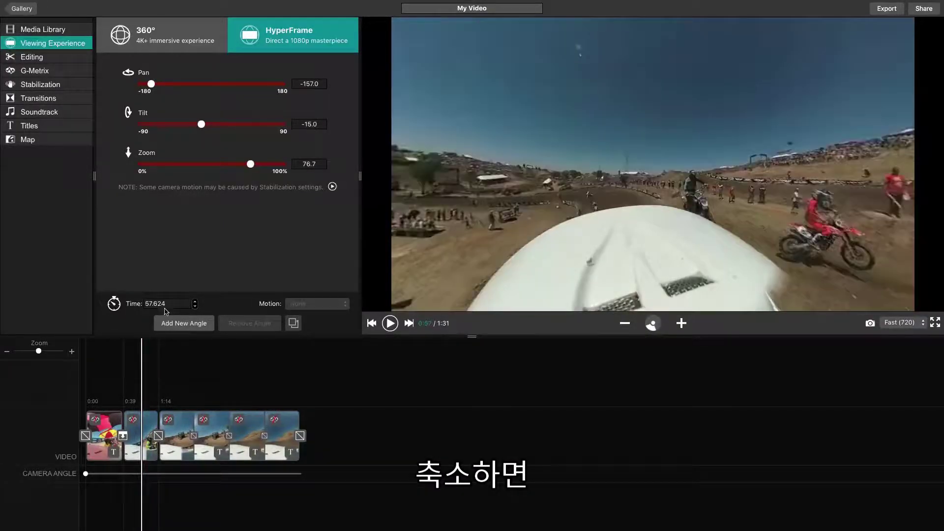
pyautogui.click(247, 167)
pyautogui.moveTo(247, 167); pyautogui.dragTo(127, 173)
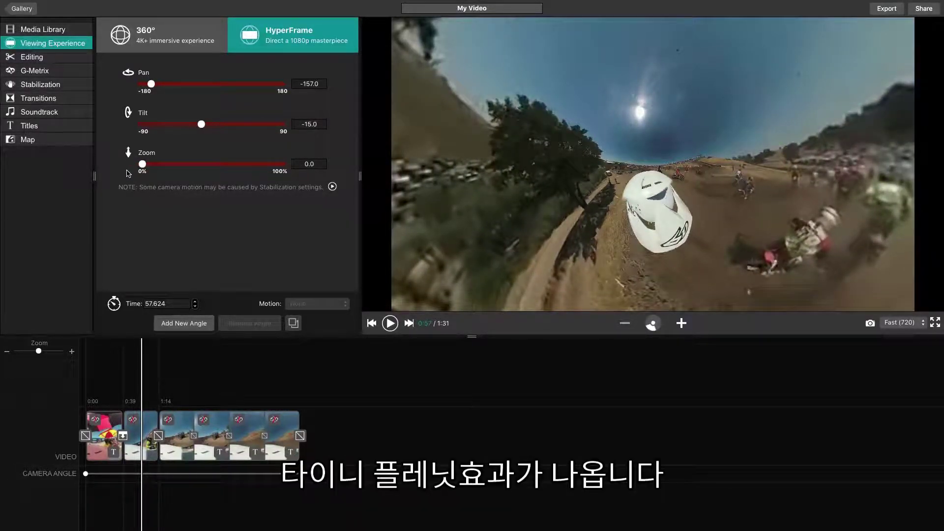
pyautogui.click(202, 125)
pyautogui.moveTo(202, 127); pyautogui.dragTo(140, 131)
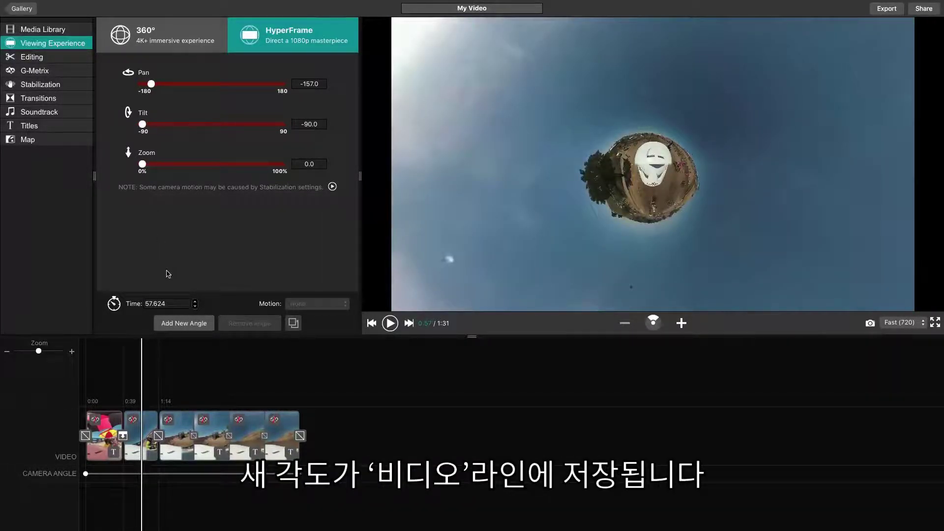
pyautogui.click(175, 322)
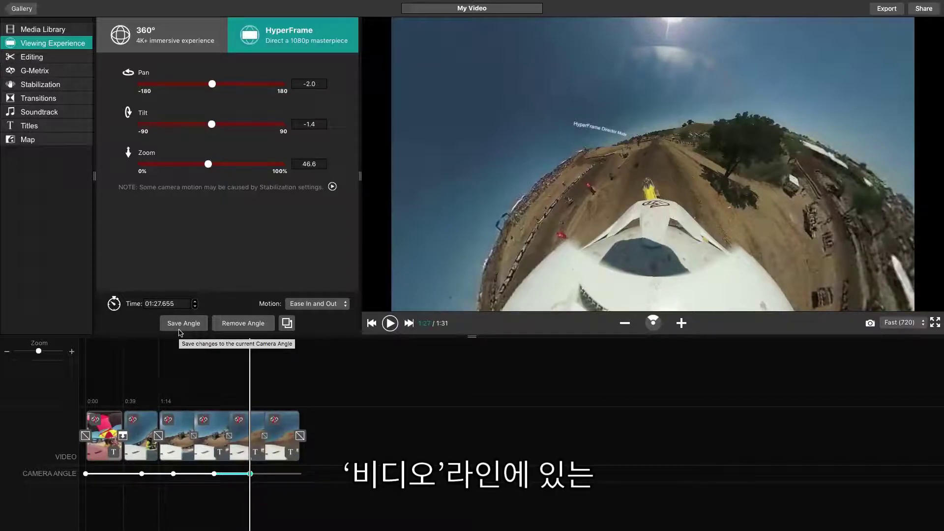
# Save the 1:15 camera angle with Zoom 45.8, keeping Pan 0.0 and Tilt 10.1.
pyautogui.click(173, 473)
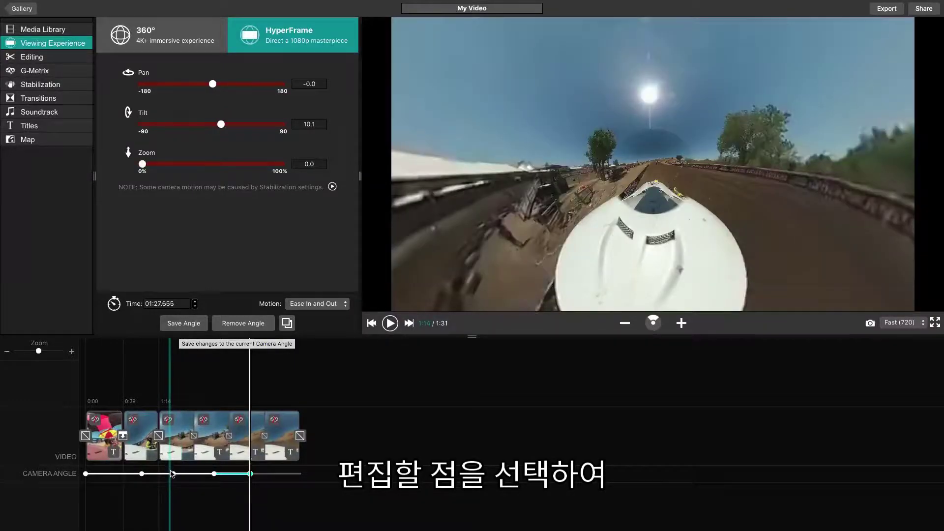
pyautogui.click(173, 474)
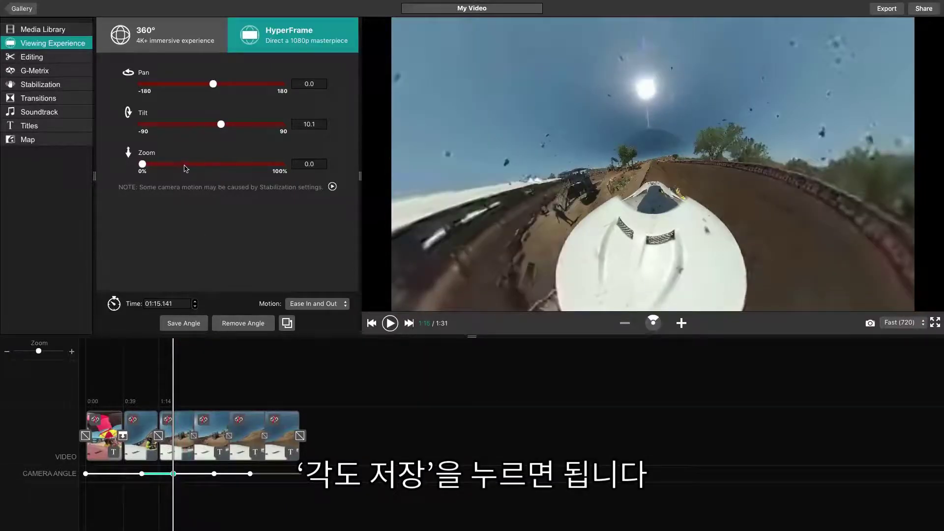
pyautogui.moveTo(143, 165); pyautogui.dragTo(207, 166)
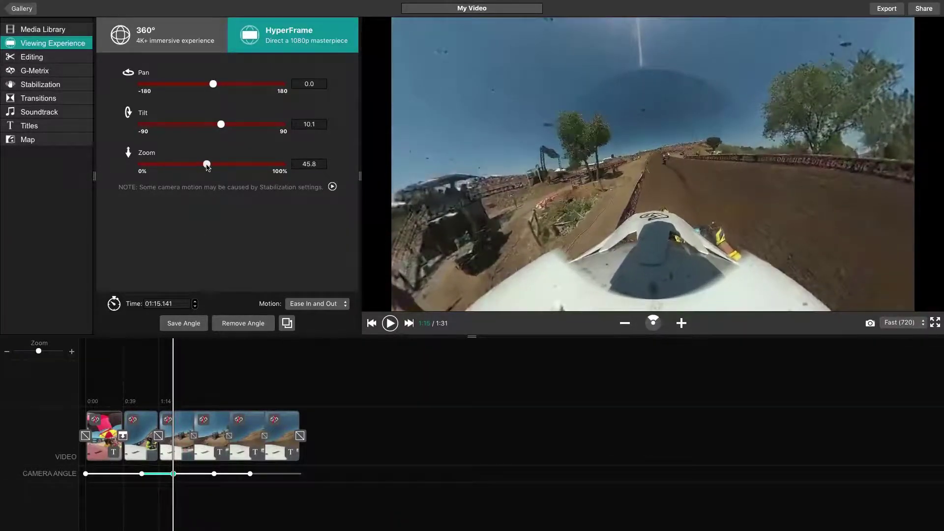
pyautogui.click(177, 322)
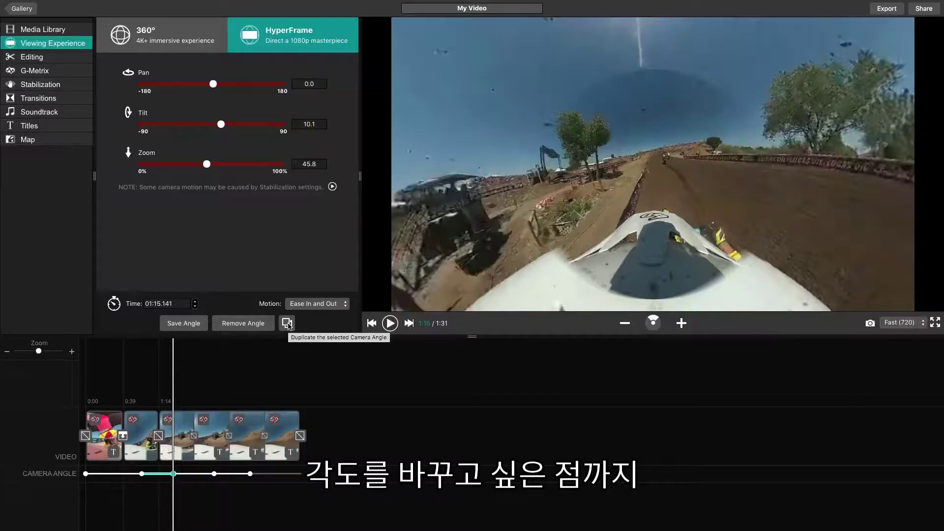
# Duplicate the 1:15 camera angle and place the copy at 1:16.349.
pyautogui.click(288, 324)
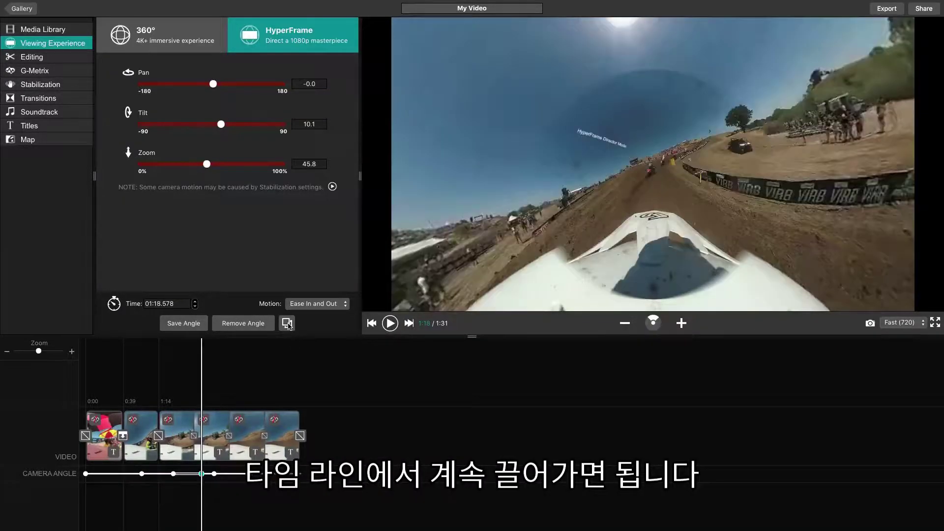
pyautogui.moveTo(201, 473)
pyautogui.mouseDown()
pyautogui.moveTo(262, 473)
pyautogui.moveTo(192, 474)
pyautogui.mouseUp()
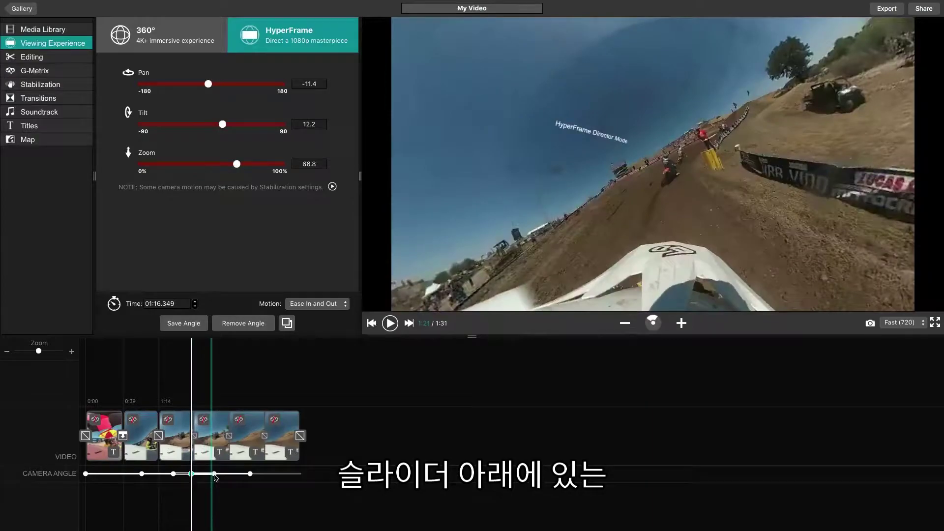
# Set the 1:22 camera angle's Motion to None so it switches instantly.
pyautogui.click(214, 474)
pyautogui.click(339, 305)
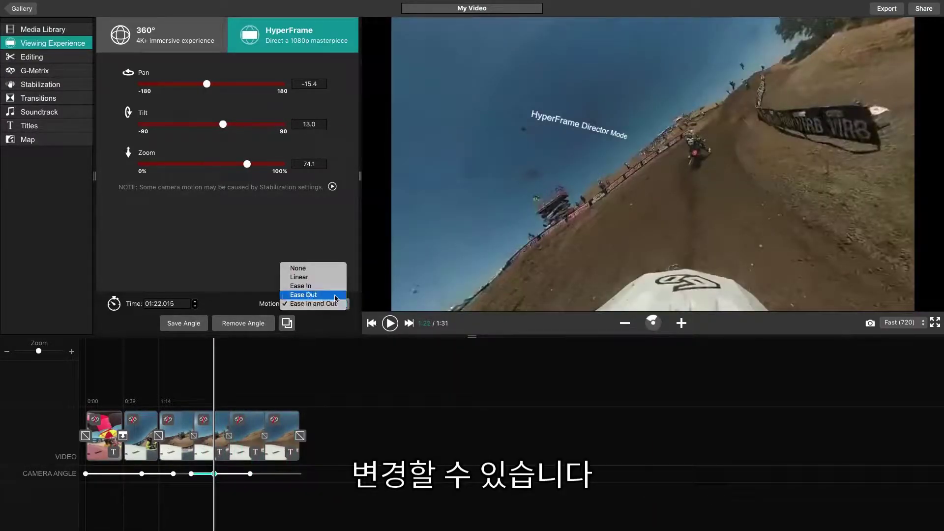
pyautogui.click(333, 269)
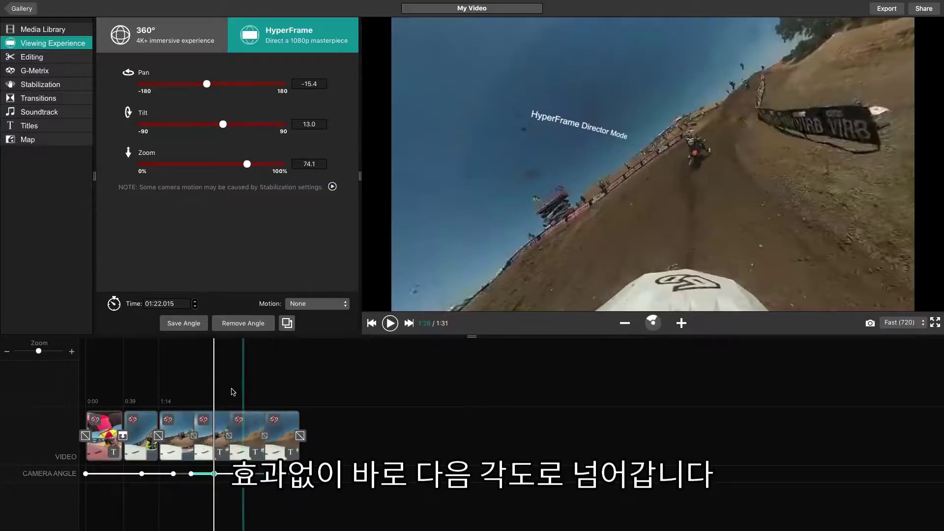
# Preview playback from about 1:16, then export the HyperFrame video as a 1080p MP4.
pyautogui.click(195, 403)
pyautogui.press('space')
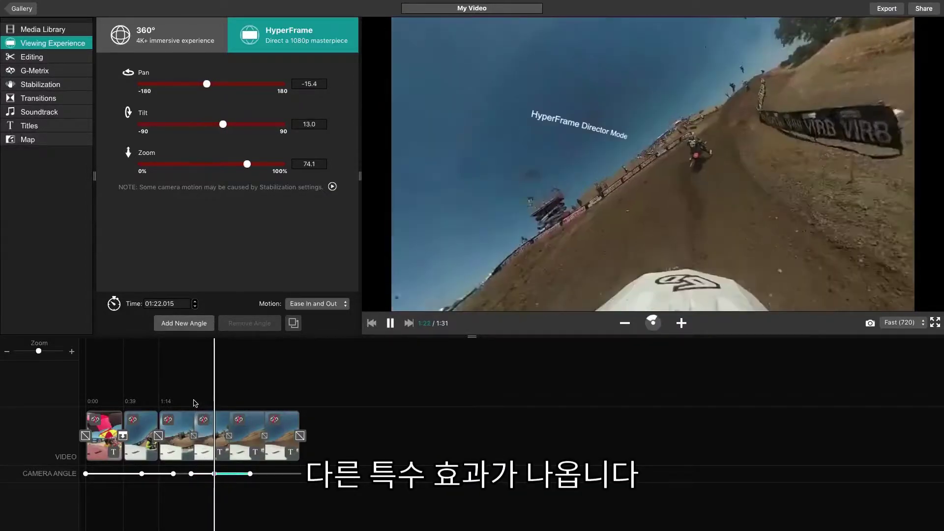
pyautogui.press('space')
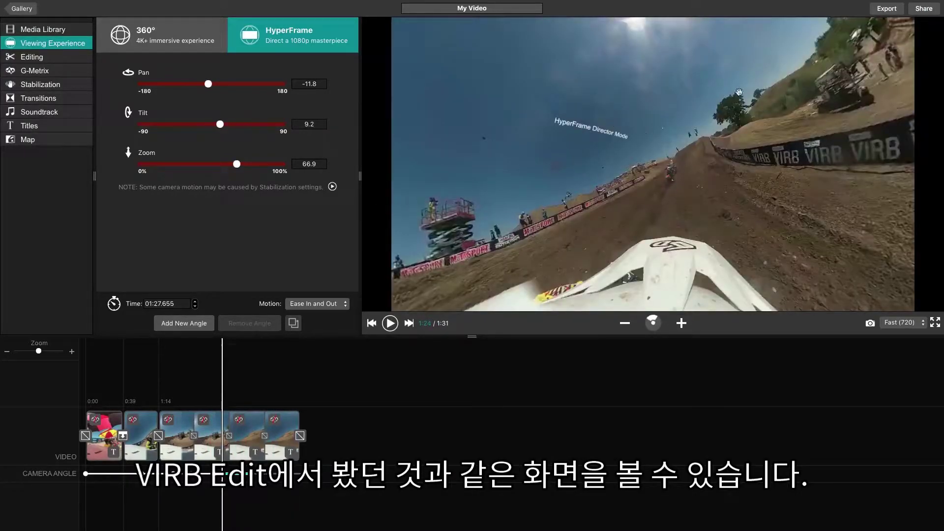
pyautogui.click(881, 11)
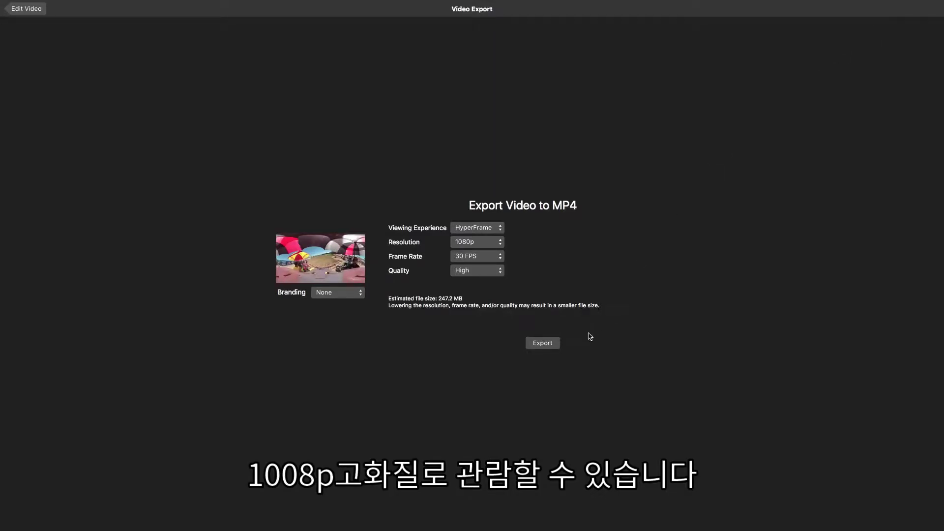
pyautogui.click(543, 342)
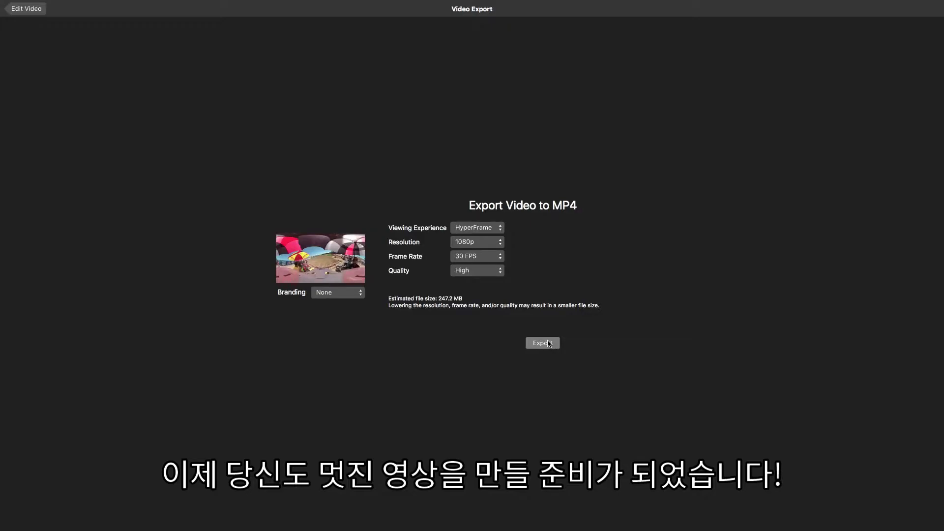